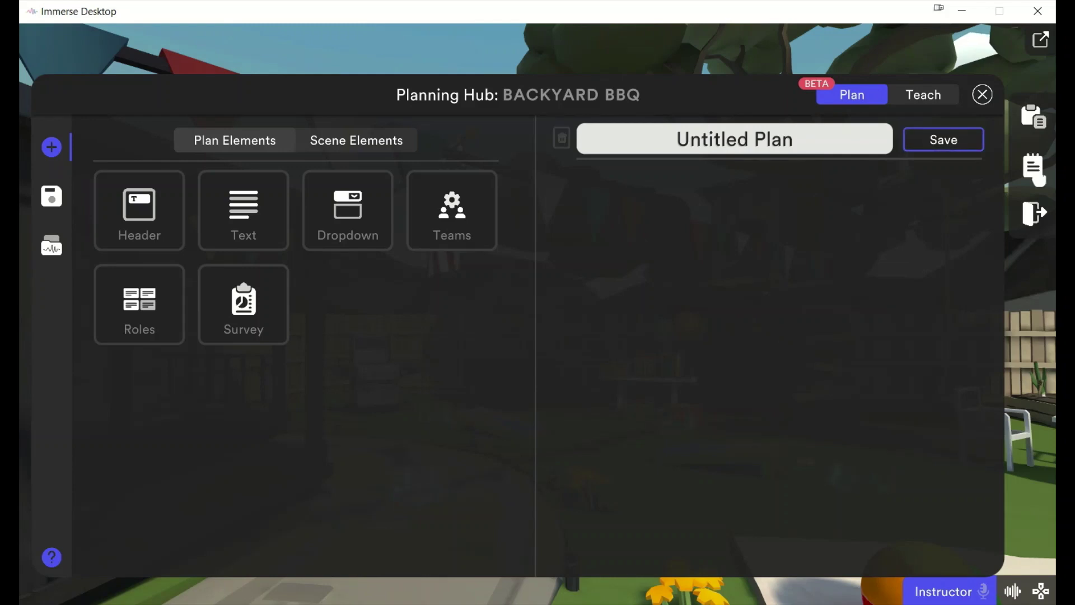
# Check the lesson notes and name the untitled plan "Prepostions A1" in the Planning Hub.
pyautogui.click(1028, 168)
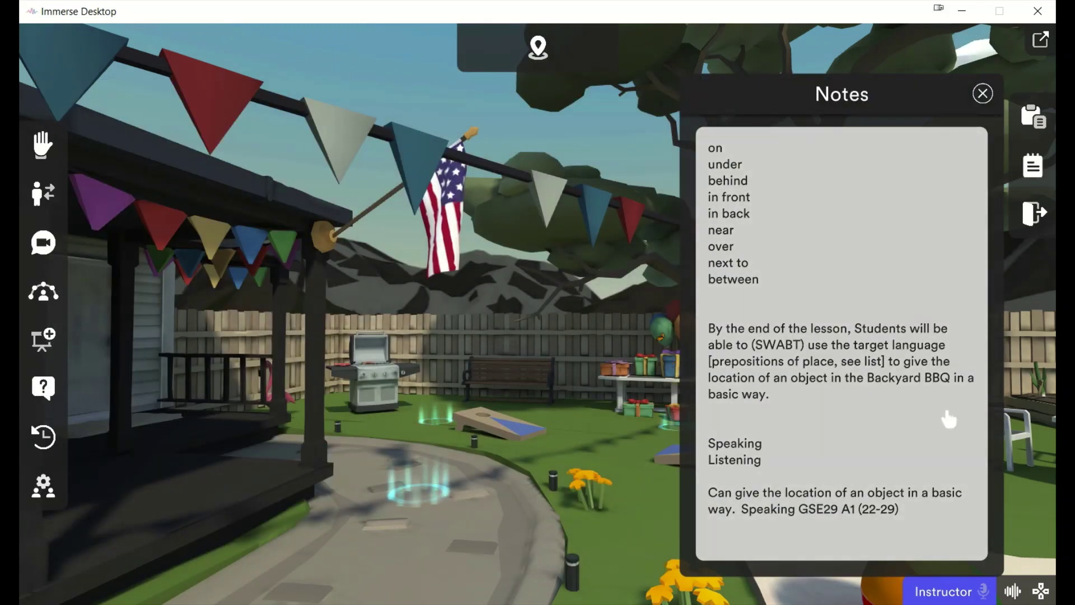
pyautogui.click(1028, 119)
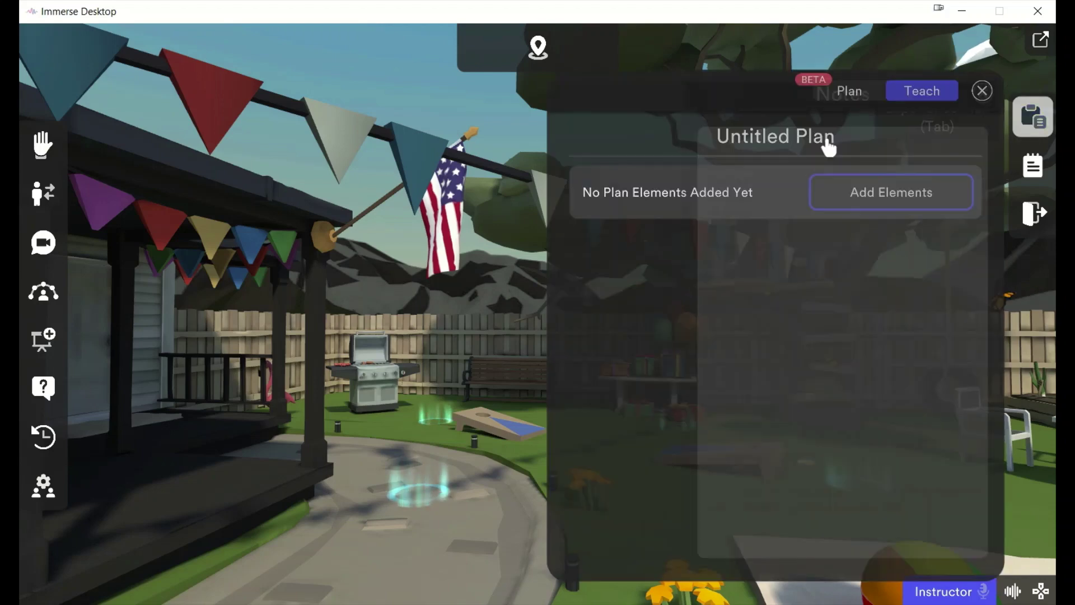
pyautogui.click(852, 97)
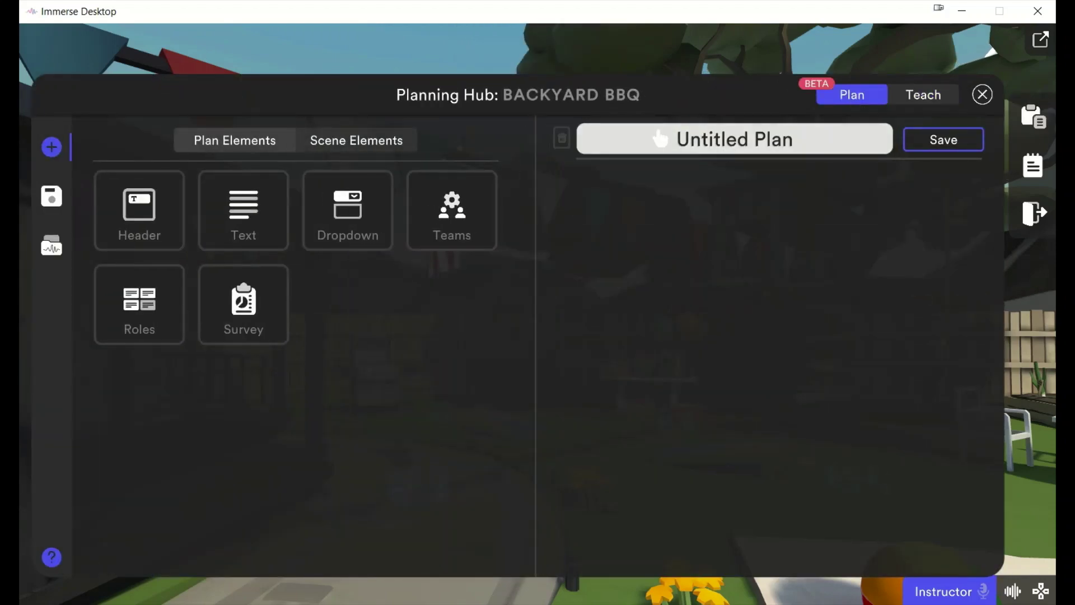
pyautogui.click(747, 144)
pyautogui.moveTo(795, 147); pyautogui.dragTo(632, 156)
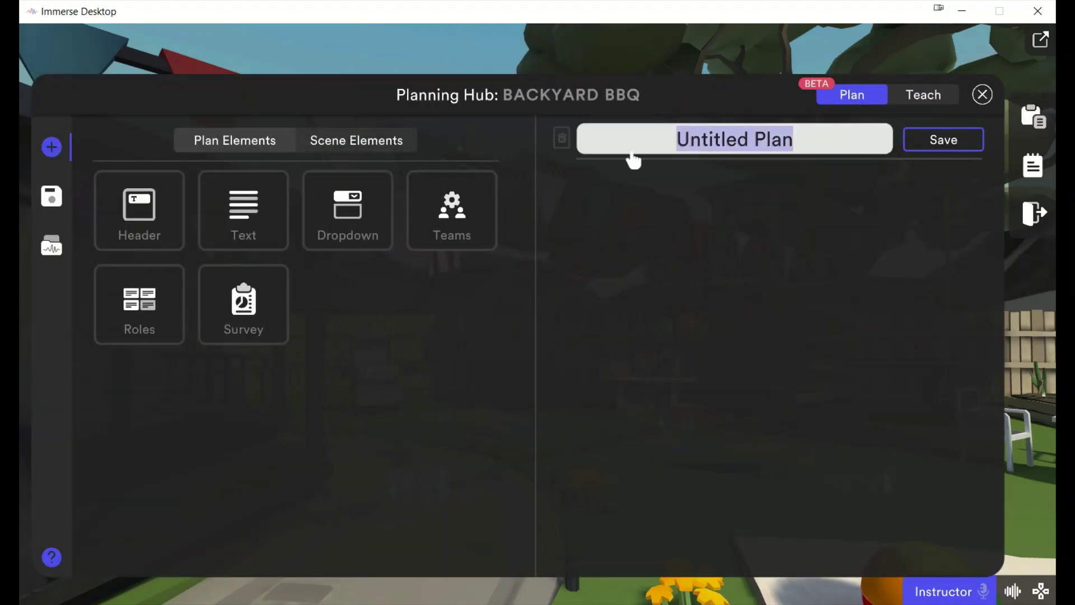
pyautogui.write('Prepostions A1')
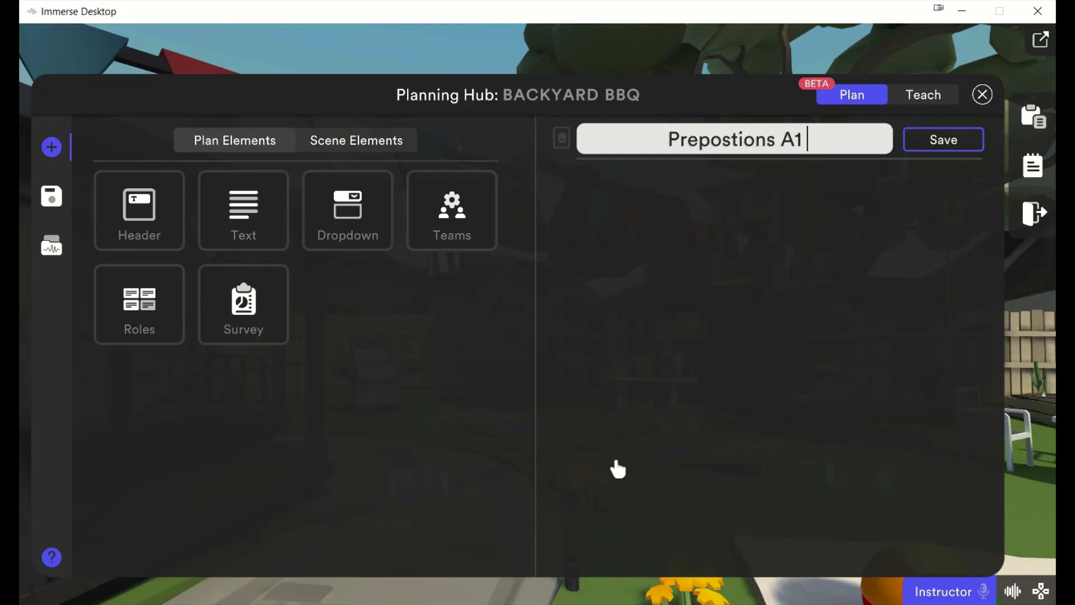
# Add a dropdown element titled "Objective" to the plan.
pyautogui.click(331, 216)
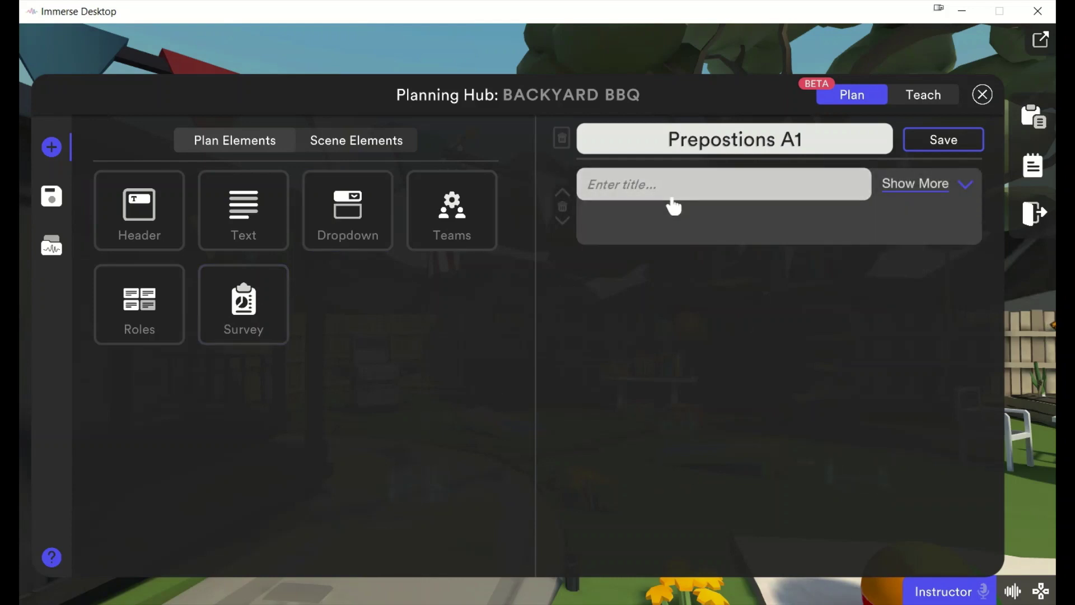
pyautogui.click(670, 195)
pyautogui.write('Objective')
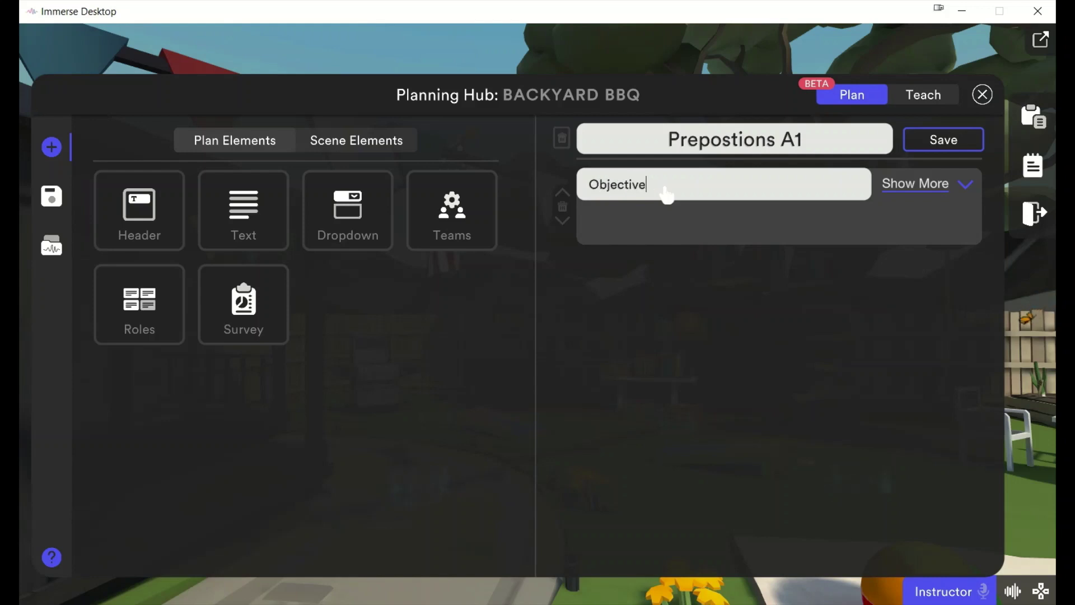
# Fill the Objective dropdown with the lesson objective from the notes, remove the surrounding blank lines, and collapse it.
pyautogui.click(947, 185)
pyautogui.click(860, 244)
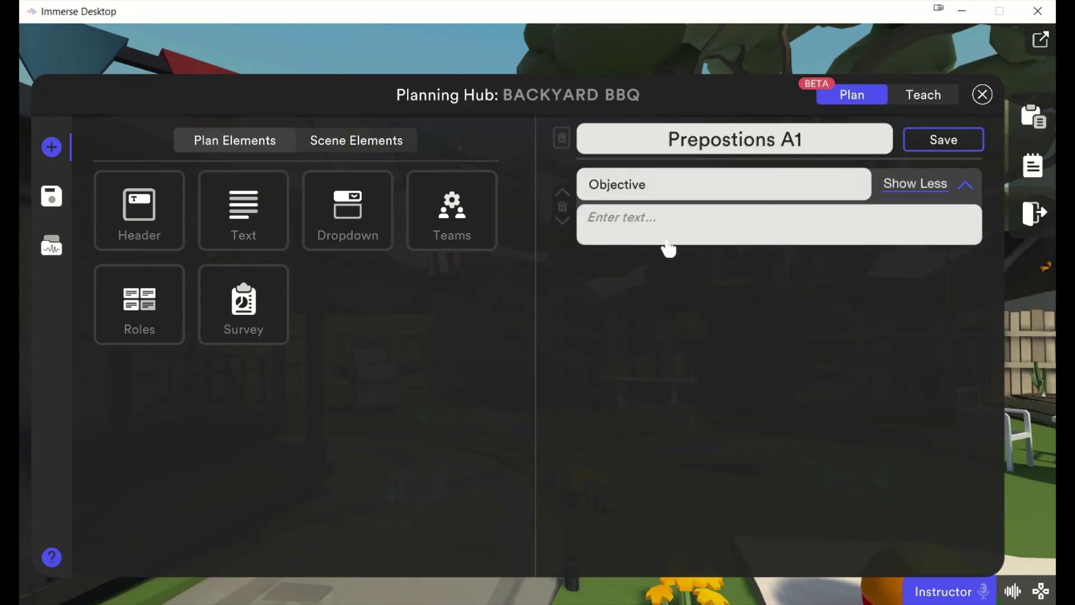
pyautogui.write('By the end of the lesson, Students will be able to (SWABT) use the target language [prepositions of place, see list] to give the location of an object in the Backyard BBQ in a basic way.')
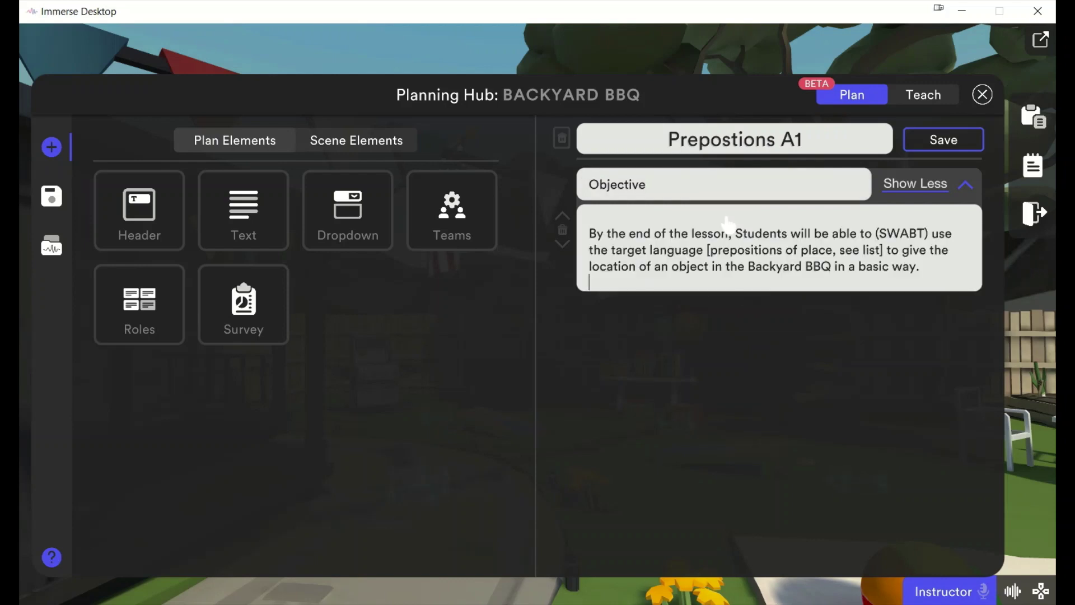
pyautogui.click(589, 234)
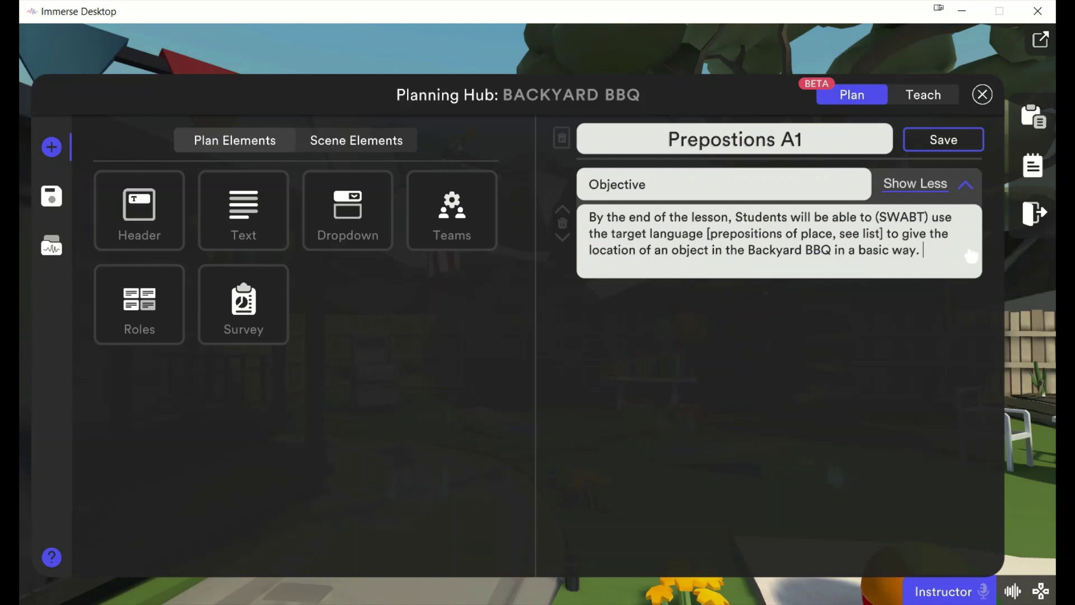
pyautogui.press('BackSpace')
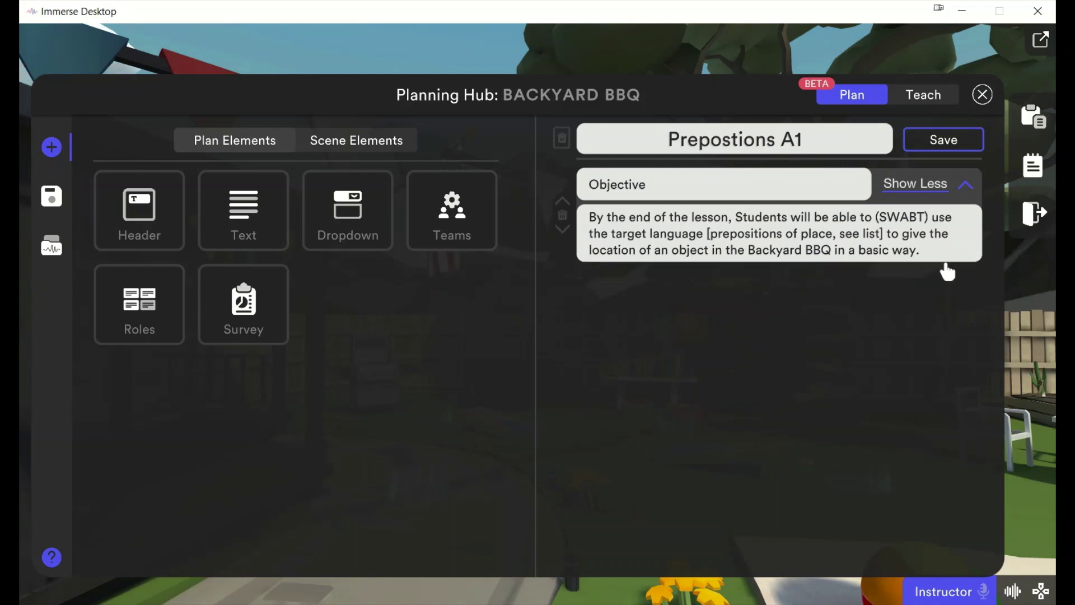
pyautogui.click(964, 186)
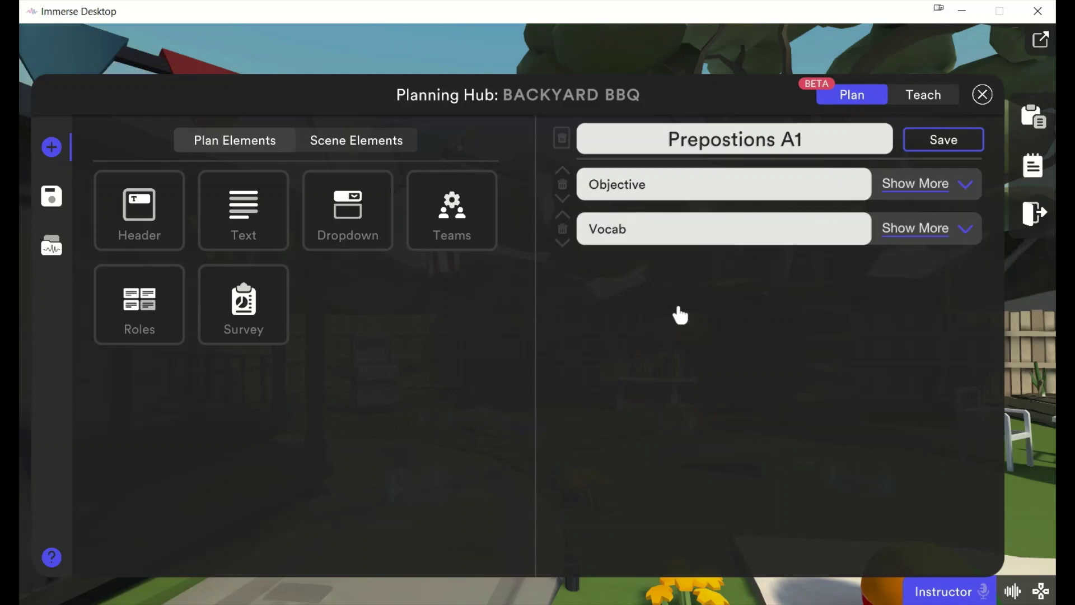
# Look around the scene and list the objects "Dart", "frisbee" and "football" on separate lines at the end of the notes.
pyautogui.click(982, 94)
pyautogui.moveTo(825, 293); pyautogui.dragTo(655, 323)
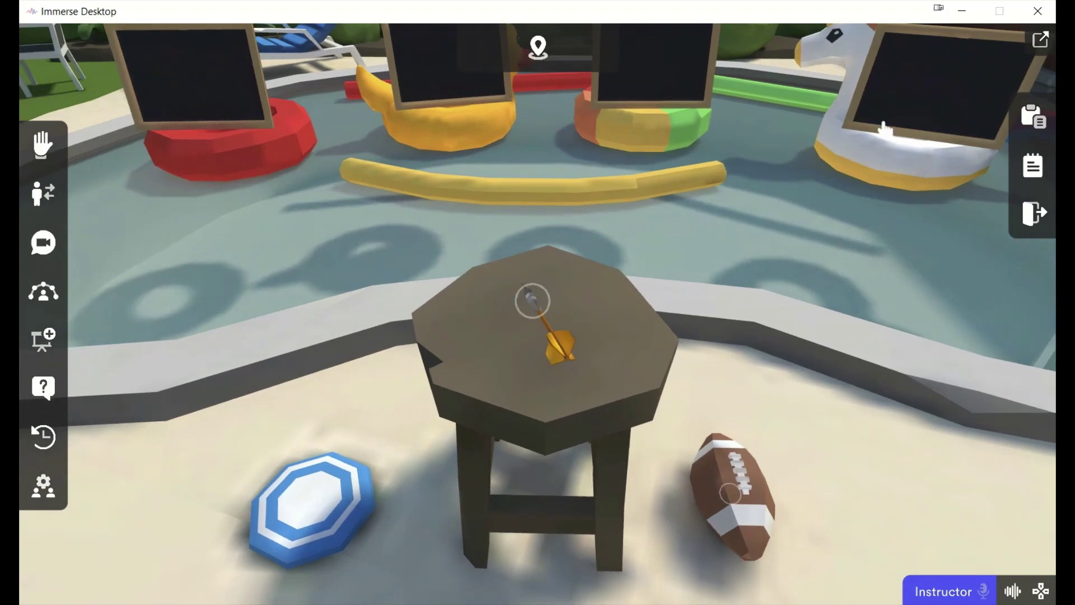
pyautogui.click(1033, 166)
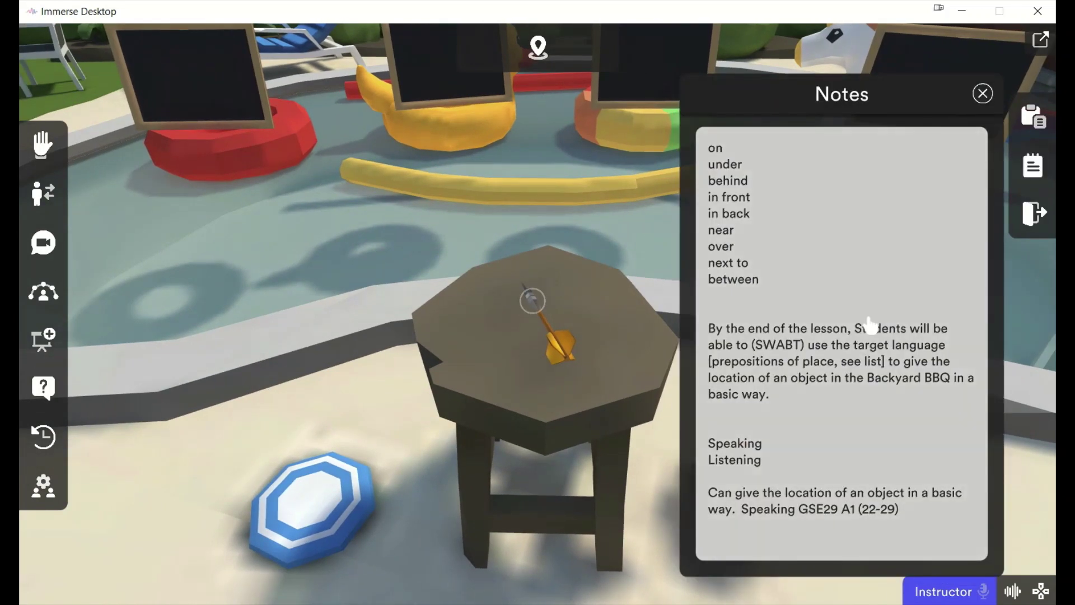
pyautogui.click(959, 526)
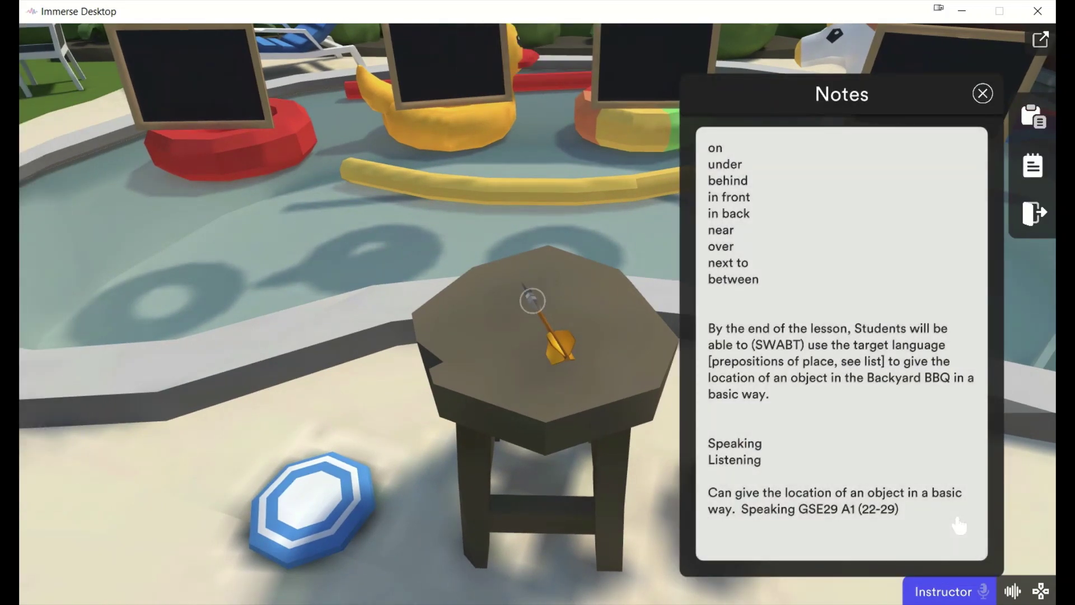
pyautogui.press('Return')
pyautogui.write('Da')
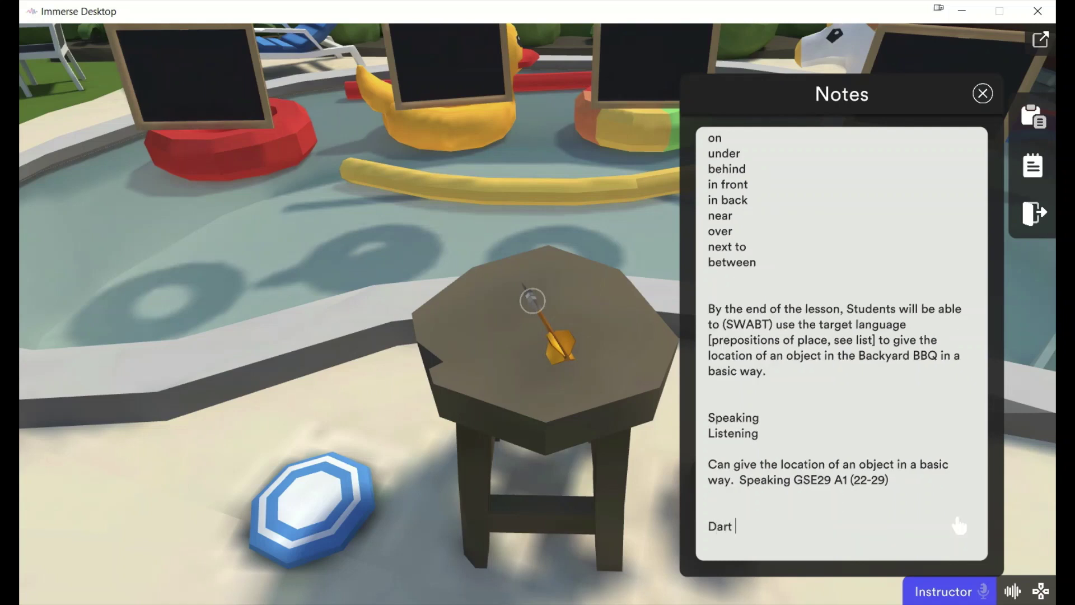
pyautogui.write('rt')
pyautogui.press('Return')
pyautogui.write('frisbee')
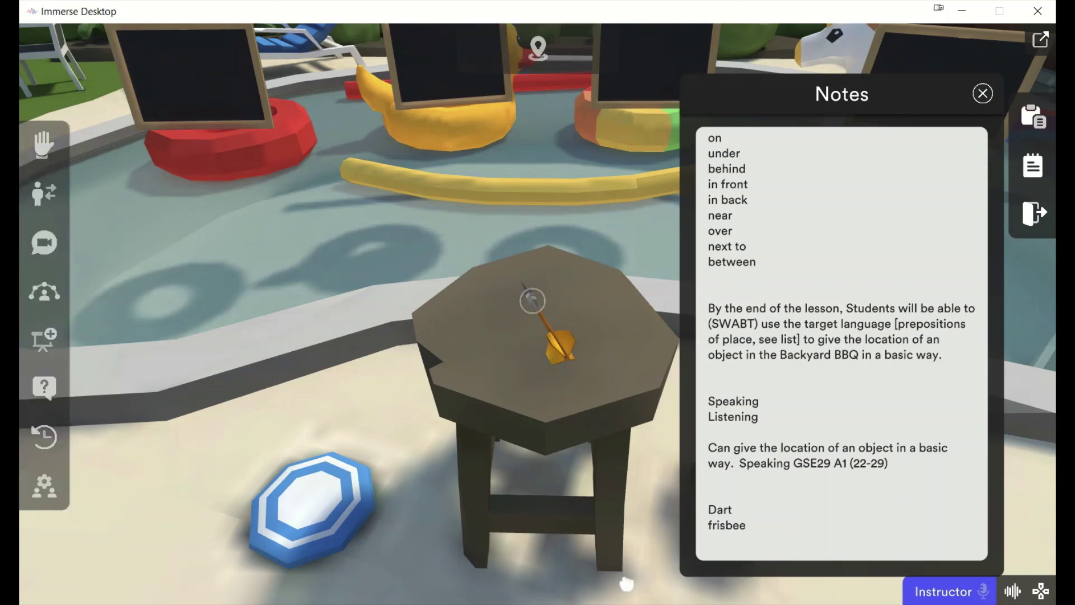
pyautogui.moveTo(624, 583); pyautogui.dragTo(659, 583)
pyautogui.click(801, 524)
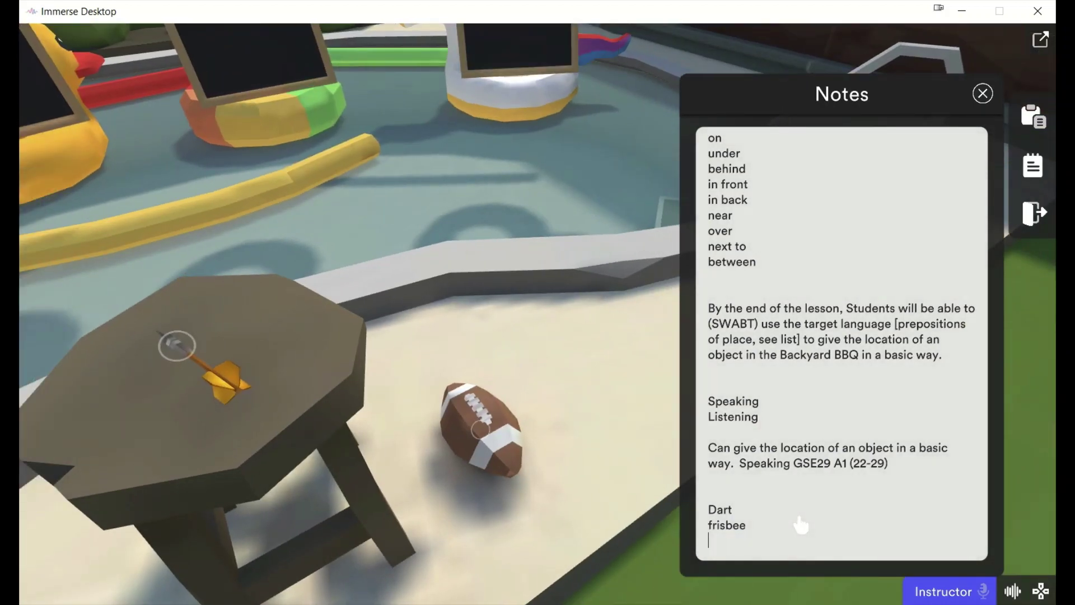
pyautogui.write('football')
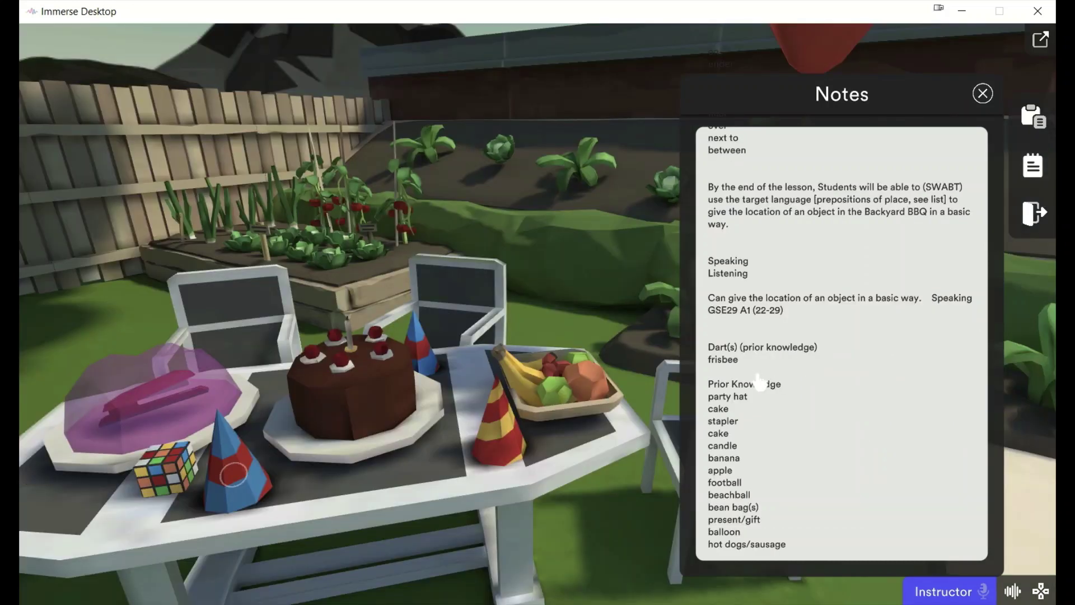
# Delete "(prior knowledge)" after "Dart(s)" in the notes.
pyautogui.moveTo(752, 363); pyautogui.dragTo(717, 371)
pyautogui.moveTo(830, 358); pyautogui.dragTo(757, 360)
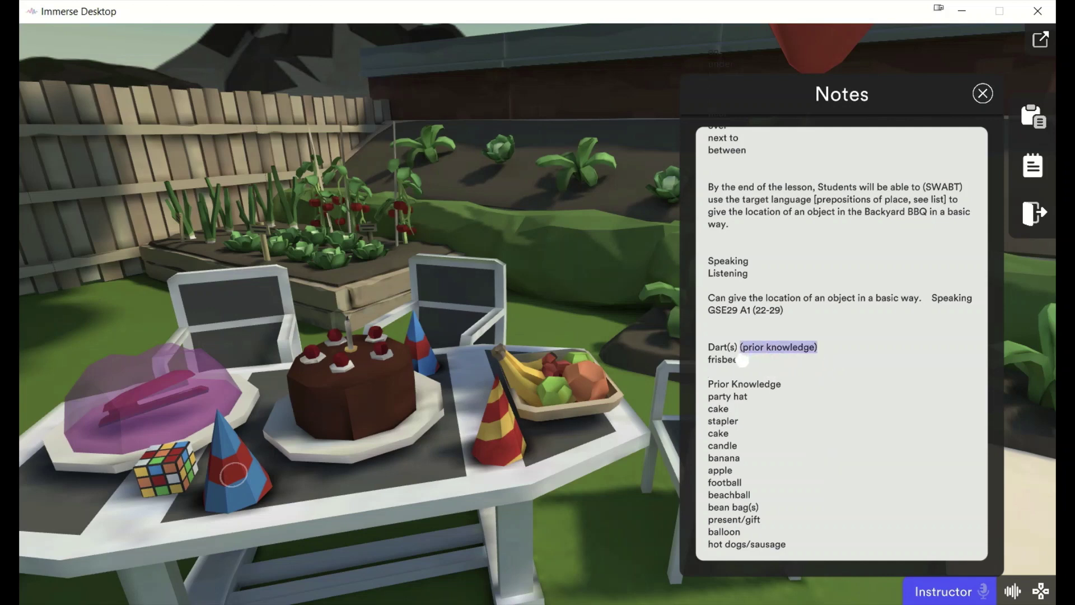
pyautogui.press('BackSpace')
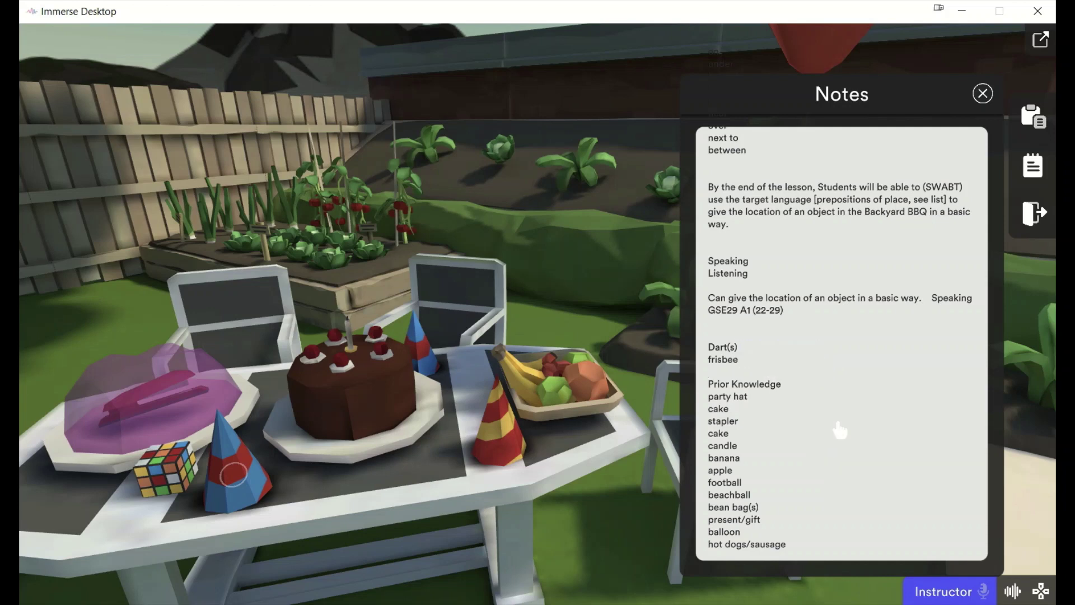
# Copy the notes list from "Dart(s)" to "hot dogs/sausage" and add a plan dropdown titled "Context Specific Language".
pyautogui.click(812, 386)
pyautogui.moveTo(795, 548); pyautogui.dragTo(693, 348)
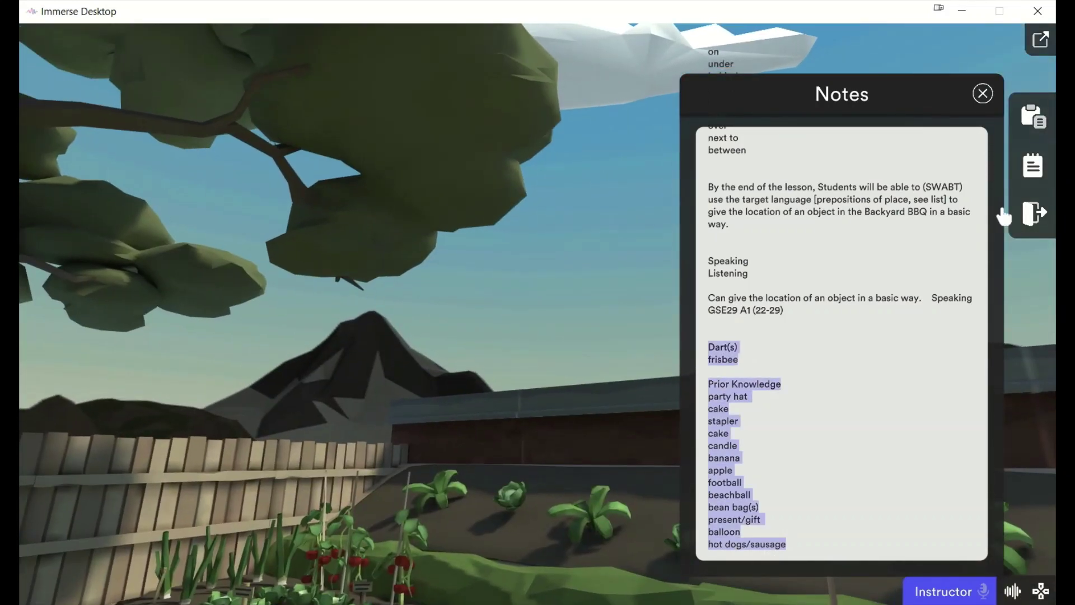
pyautogui.click(1030, 128)
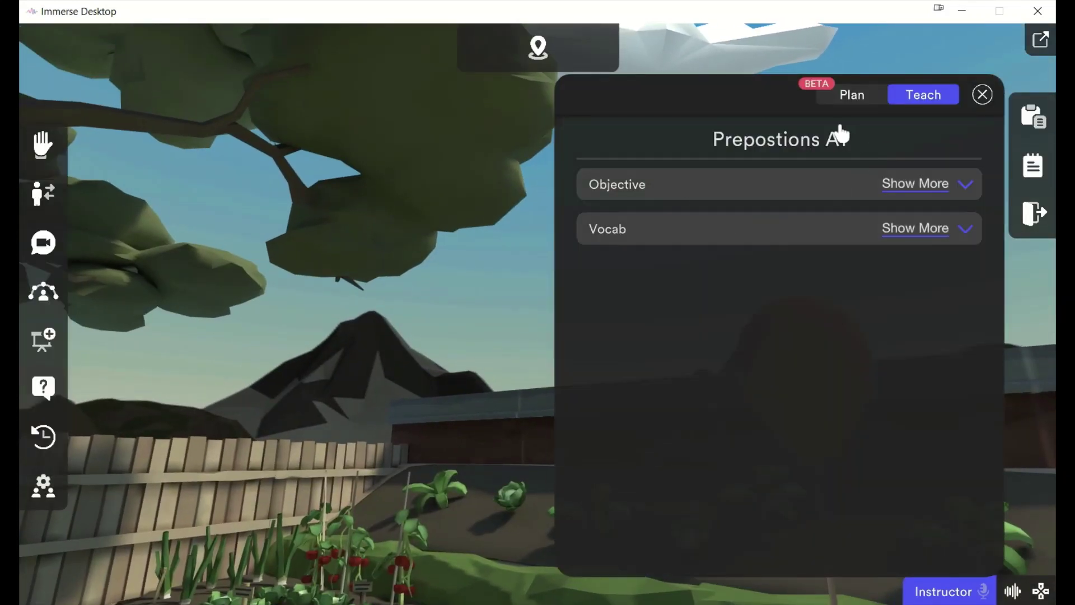
pyautogui.click(847, 107)
pyautogui.click(336, 241)
pyautogui.click(639, 275)
pyautogui.write('Context Specific Language')
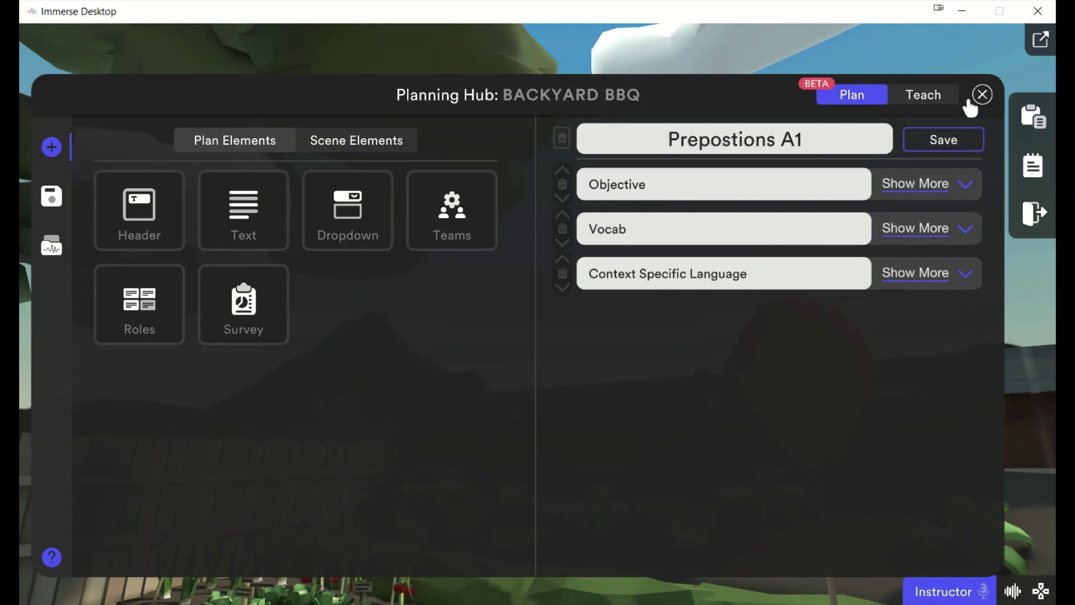
# Paste the object list into the Context Specific Language dropdown, review it with the Vocab list, and collapse both.
pyautogui.click(965, 235)
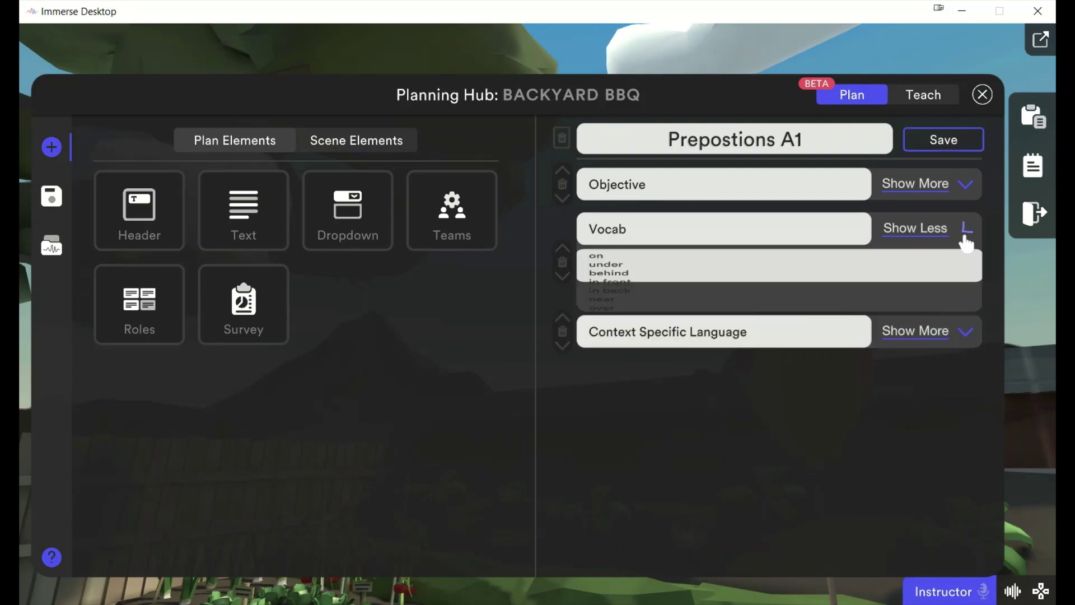
pyautogui.click(967, 434)
pyautogui.moveTo(992, 353); pyautogui.dragTo(1004, 510)
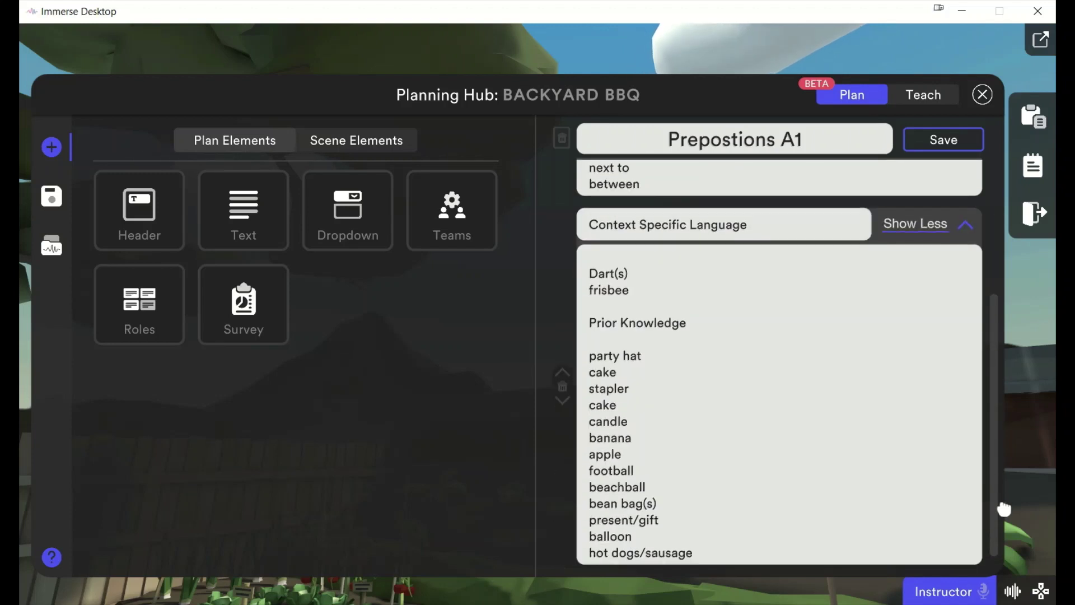
pyautogui.moveTo(1004, 510); pyautogui.dragTo(996, 314)
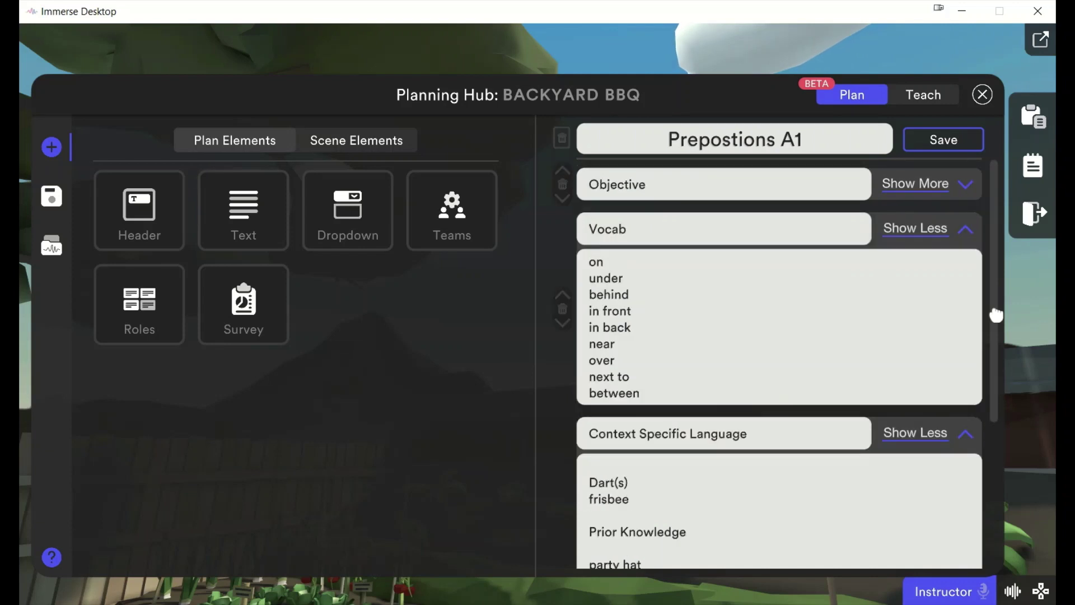
pyautogui.click(970, 224)
pyautogui.click(971, 276)
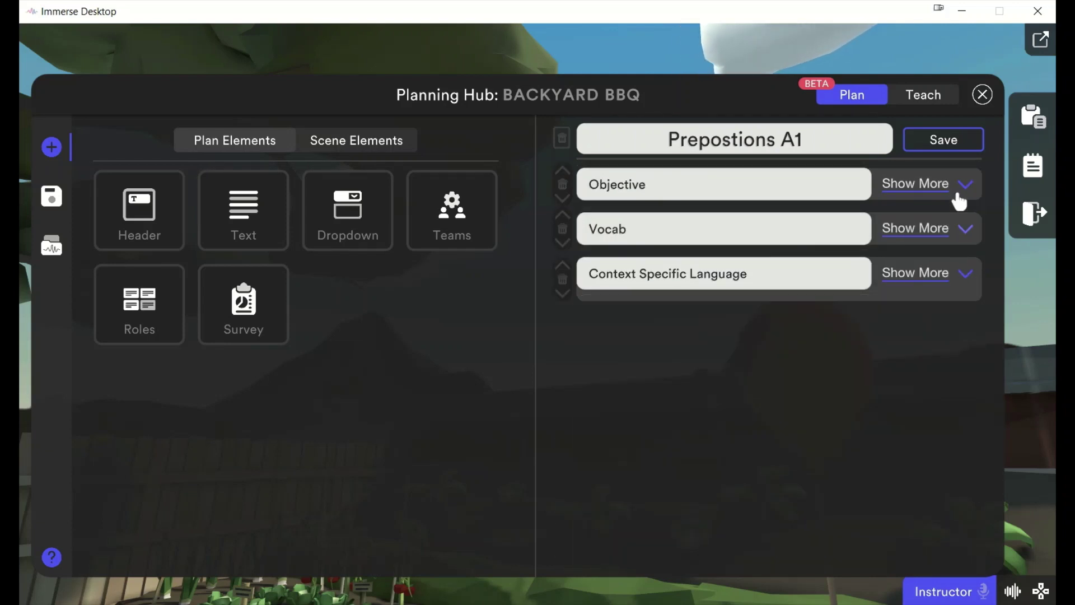
# Expand the Objective dropdown and add a header titled "Fluency" at the end of the plan.
pyautogui.click(961, 192)
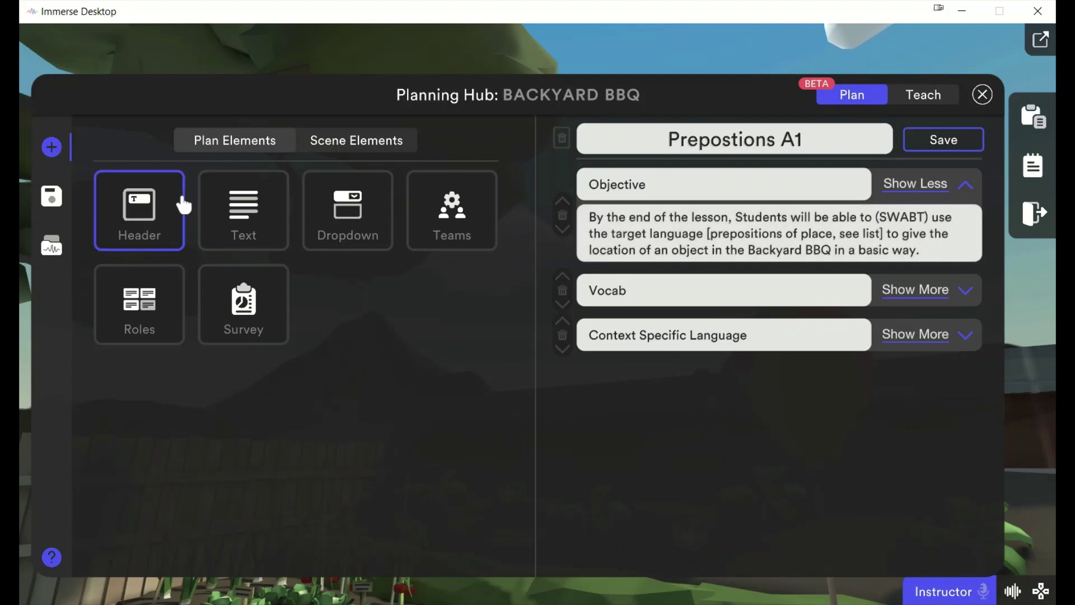
pyautogui.click(176, 228)
pyautogui.click(639, 392)
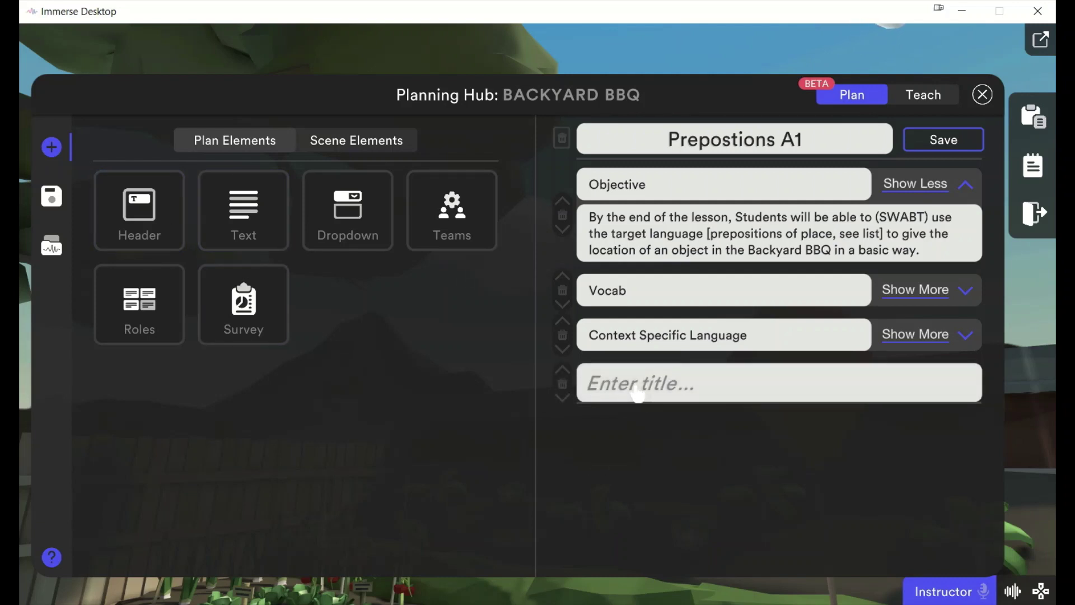
pyautogui.write('Fluency')
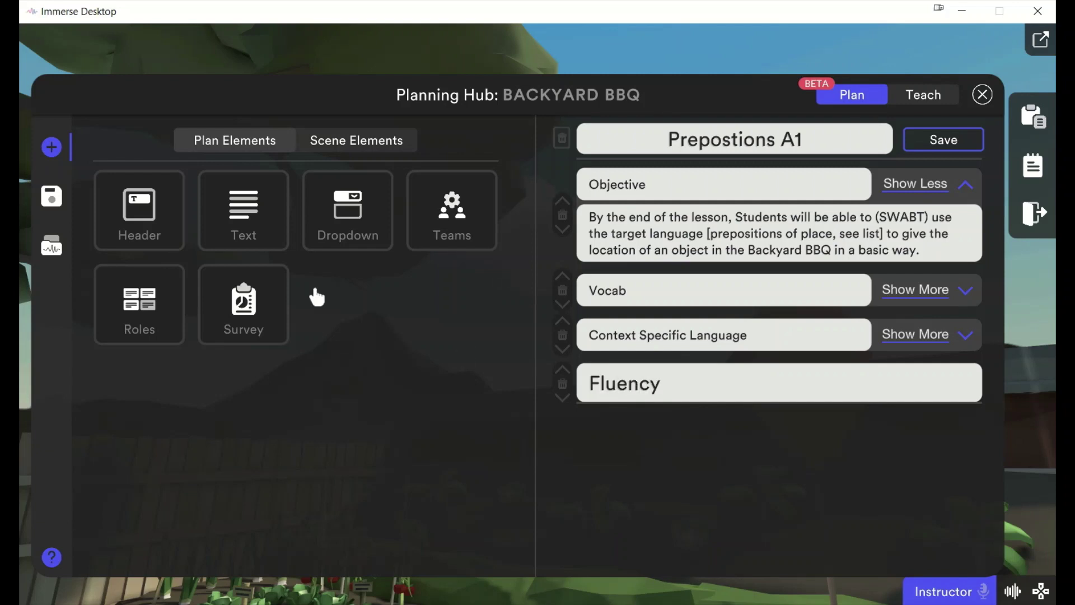
# Add a text element below Fluency stating that SWABT use prepositions of place to give Backyard BBQ object locations to a partner in a jigsaw.
pyautogui.click(241, 213)
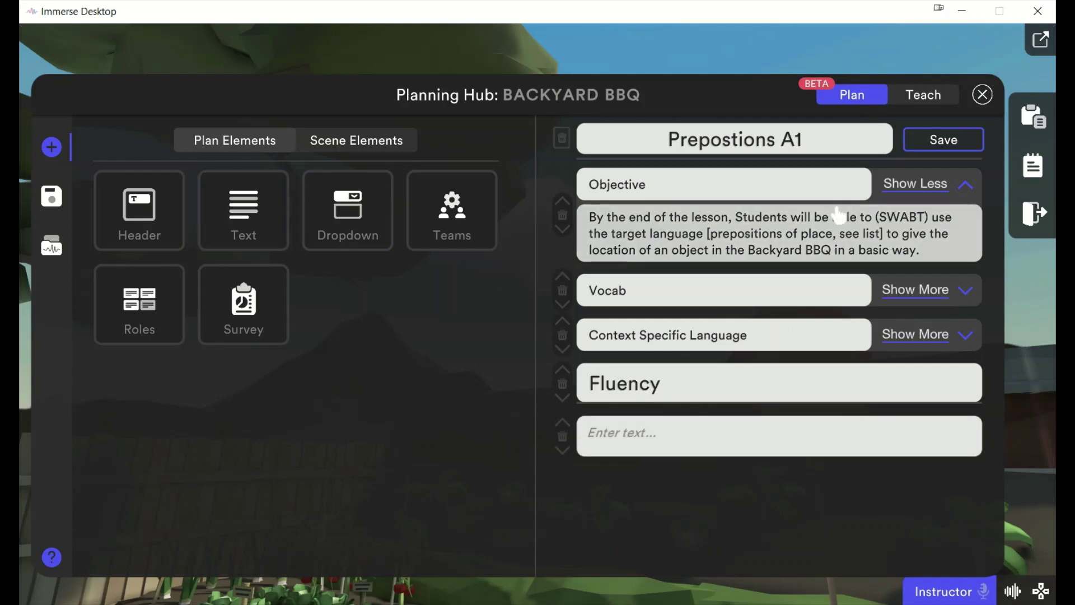
pyautogui.moveTo(924, 254); pyautogui.dragTo(735, 228)
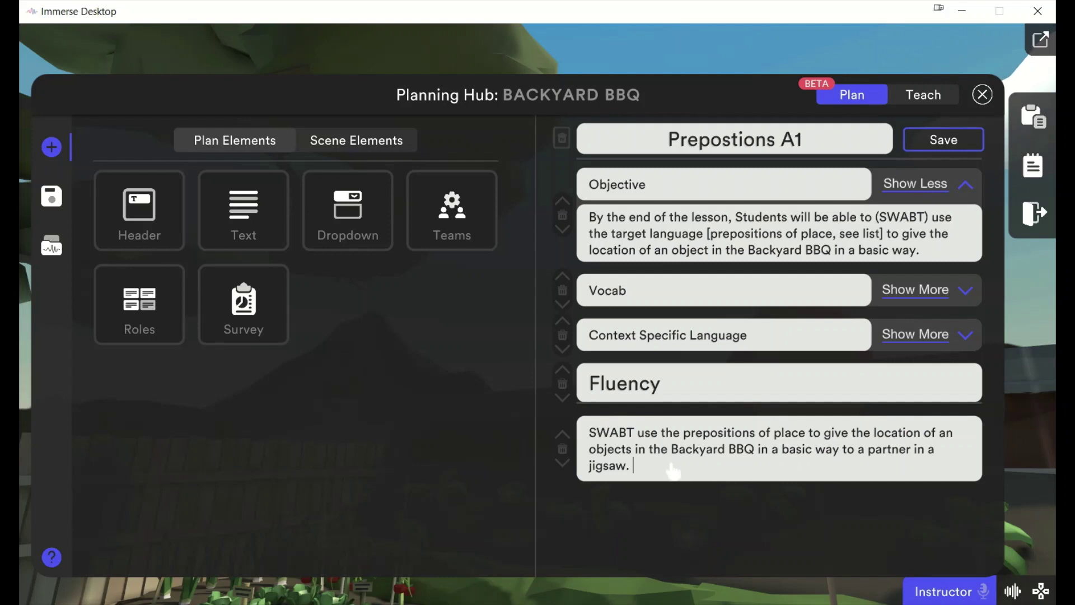
pyautogui.moveTo(757, 471); pyautogui.dragTo(793, 457)
pyautogui.click(842, 467)
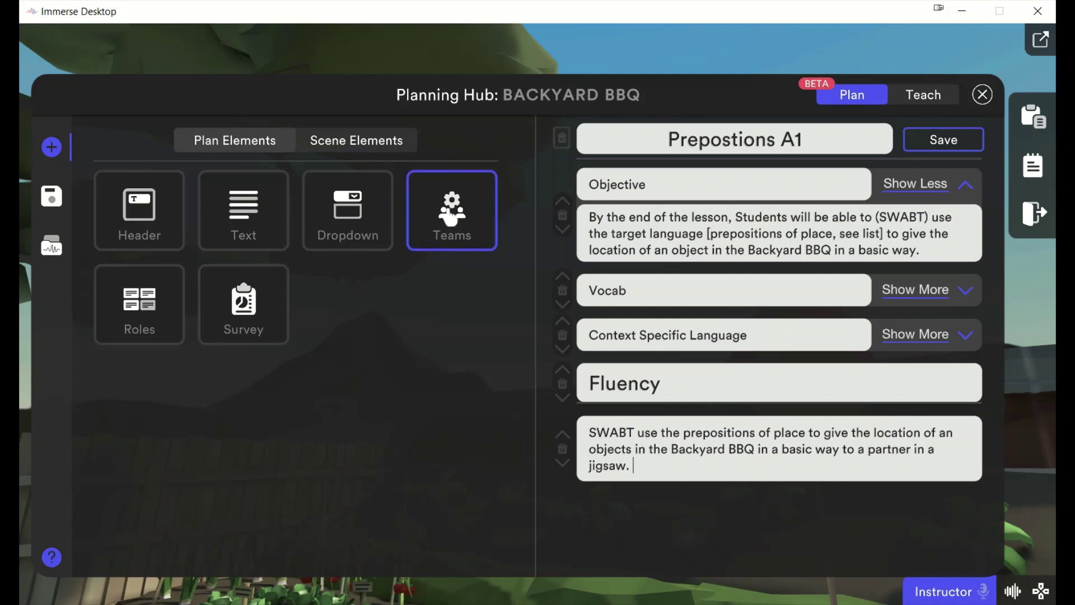
# Add a Teams element below the Fluency text.
pyautogui.click(451, 208)
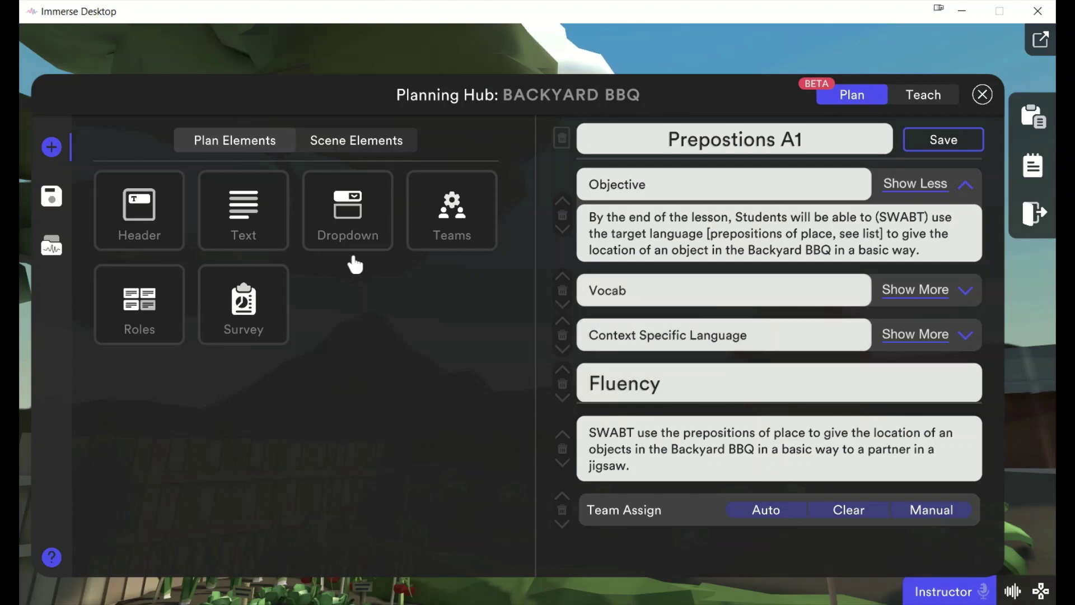
# Add a blank header at the end of the plan and move the Team Assign element down below it.
pyautogui.click(138, 217)
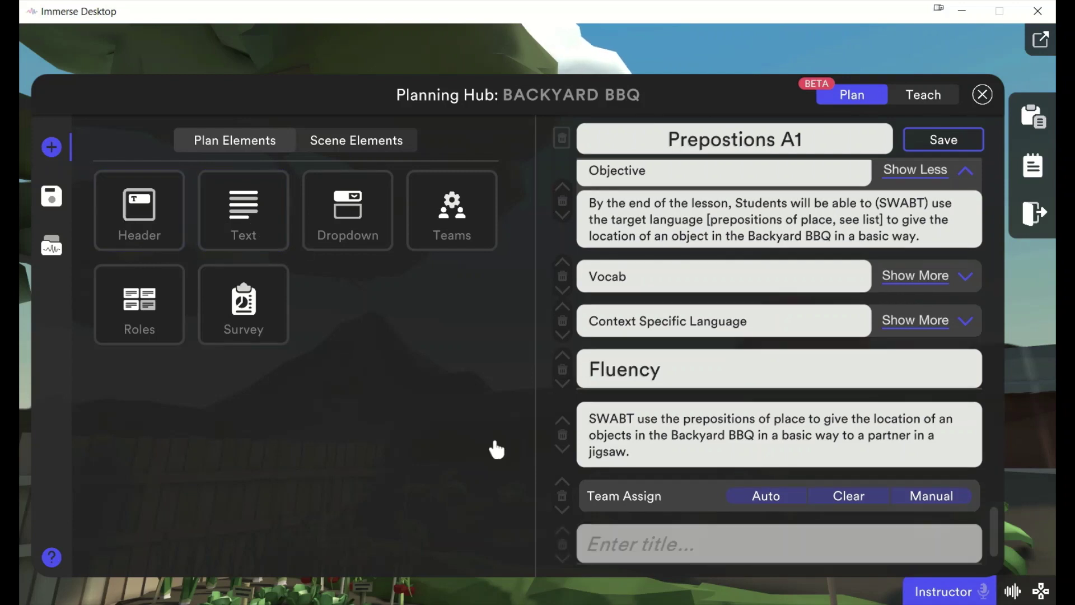
pyautogui.click(562, 509)
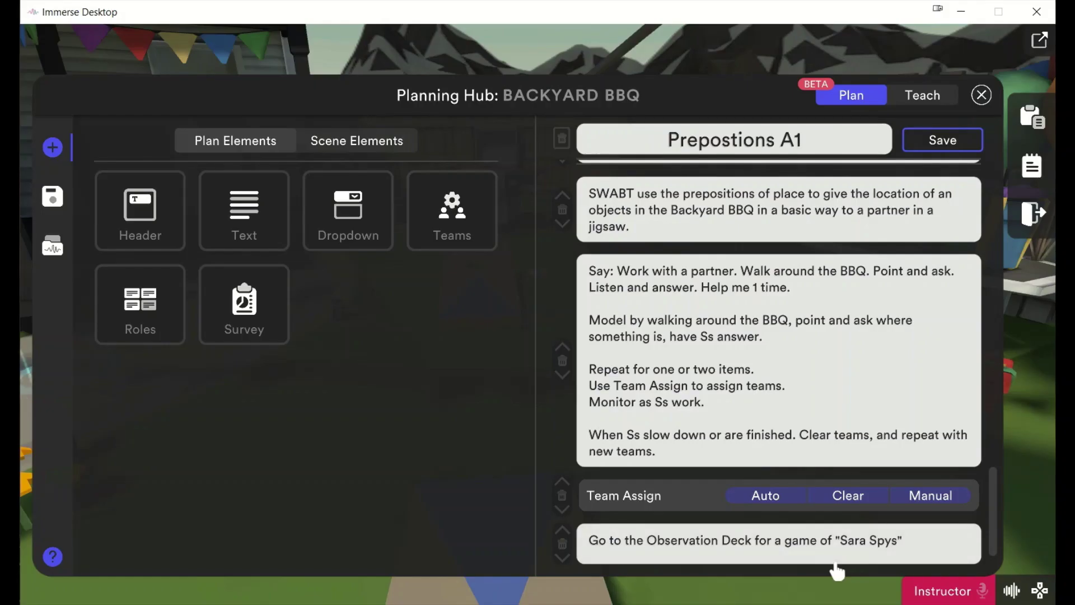
# Retitle the lesson plan "Where is the Bean Bag?".
pyautogui.moveTo(1001, 536); pyautogui.dragTo(984, 433)
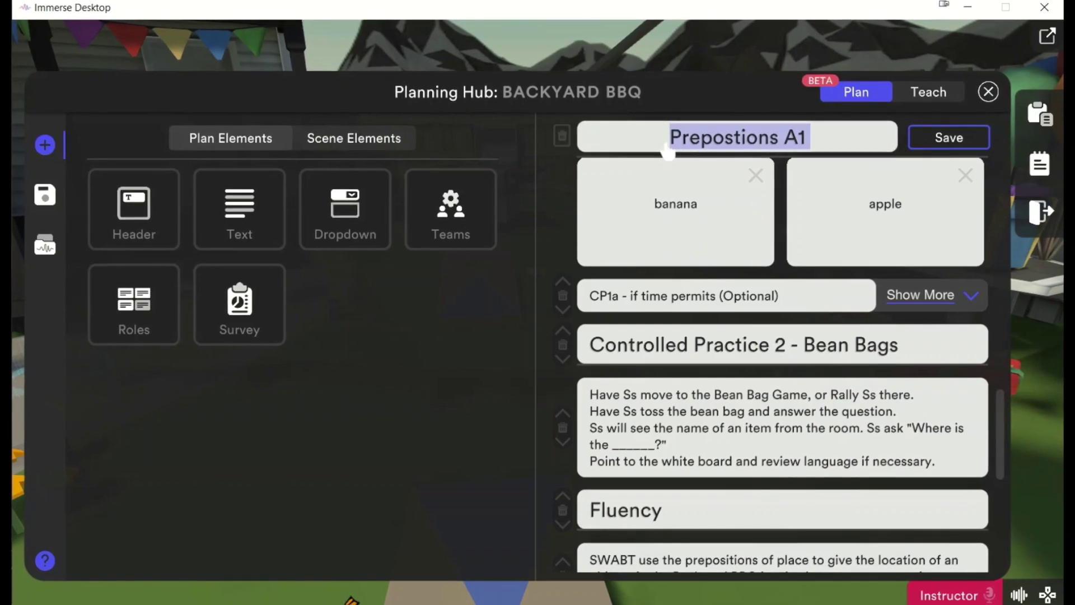
pyautogui.write('WHere')
pyautogui.press('BackSpace')
pyautogui.press('BackSpace')
pyautogui.press('BackSpace')
pyautogui.press('BackSpace')
pyautogui.write('here')
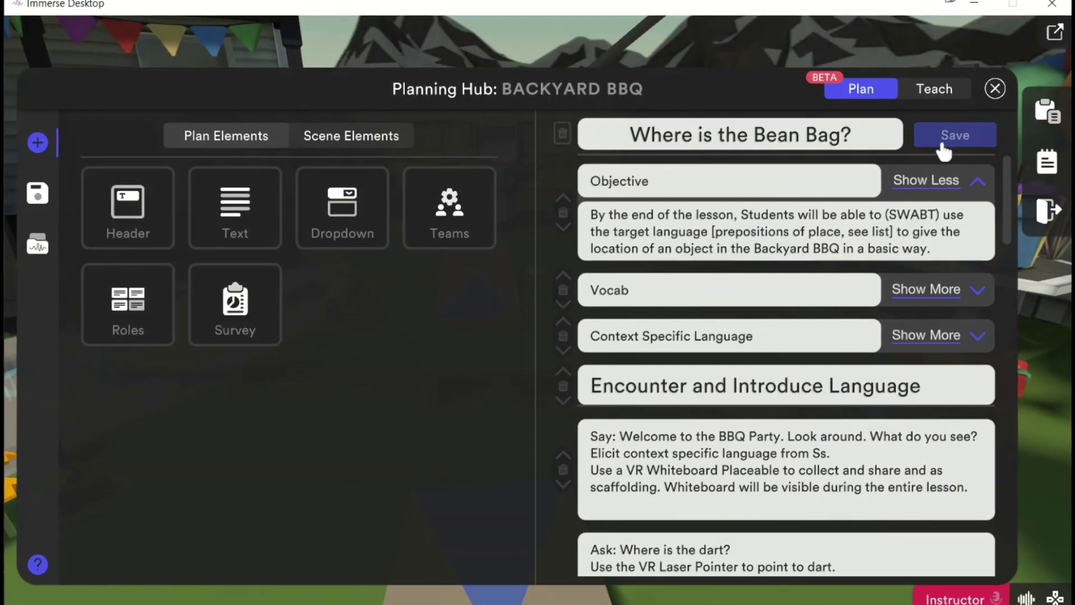
# Save the plan with a core objective on giving BBQ object locations using prepositions of place, the Qualities filter, and a team jigsaw description.
pyautogui.click(949, 140)
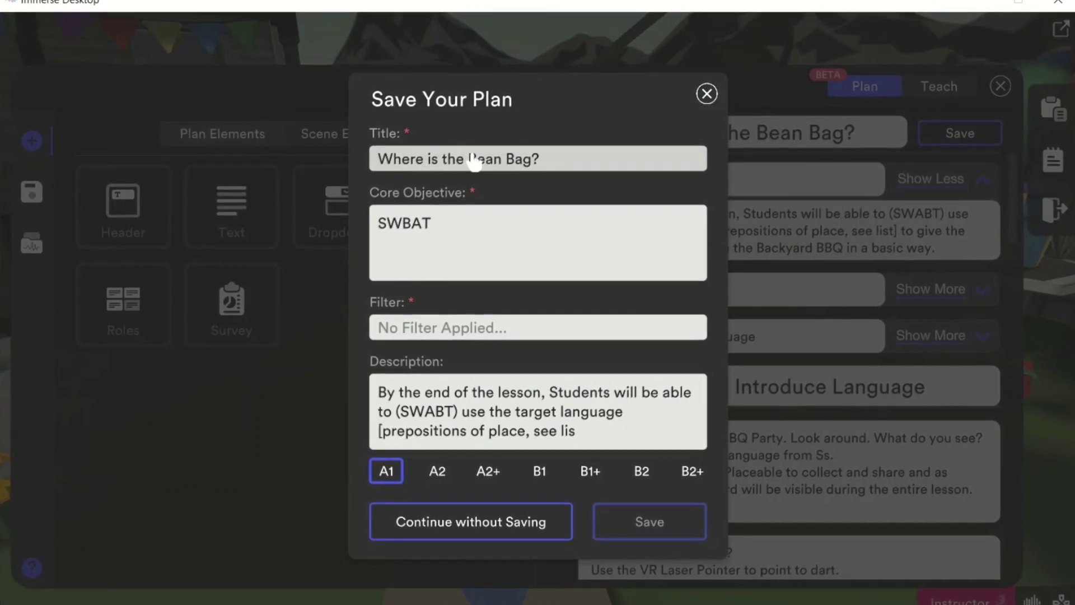
pyautogui.click(452, 235)
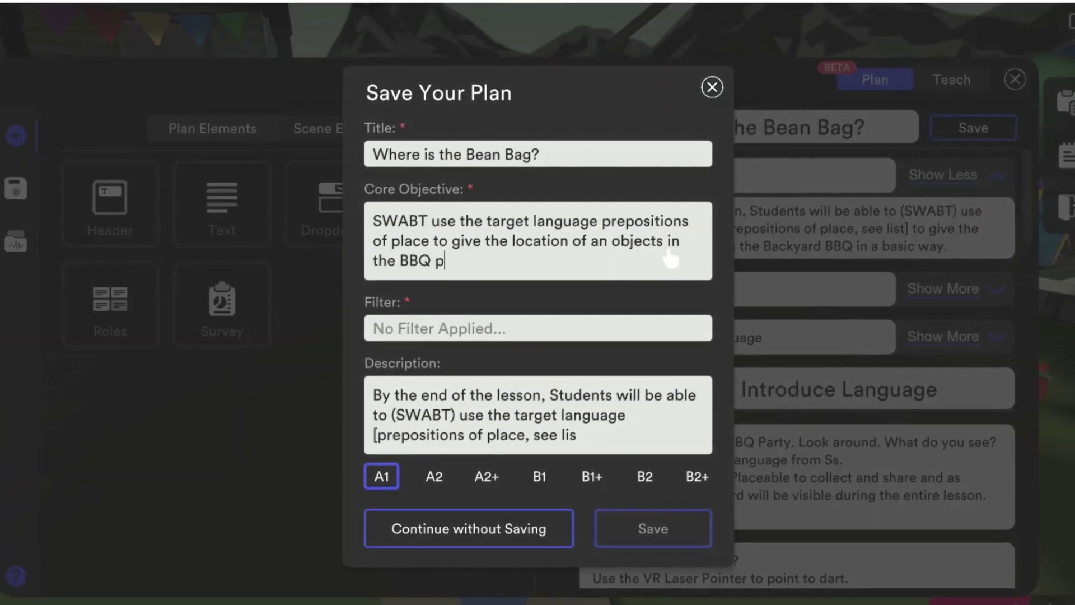
pyautogui.write('a')
pyautogui.press('BackSpace')
pyautogui.press('BackSpace')
pyautogui.press('BackSpace')
pyautogui.write('.')
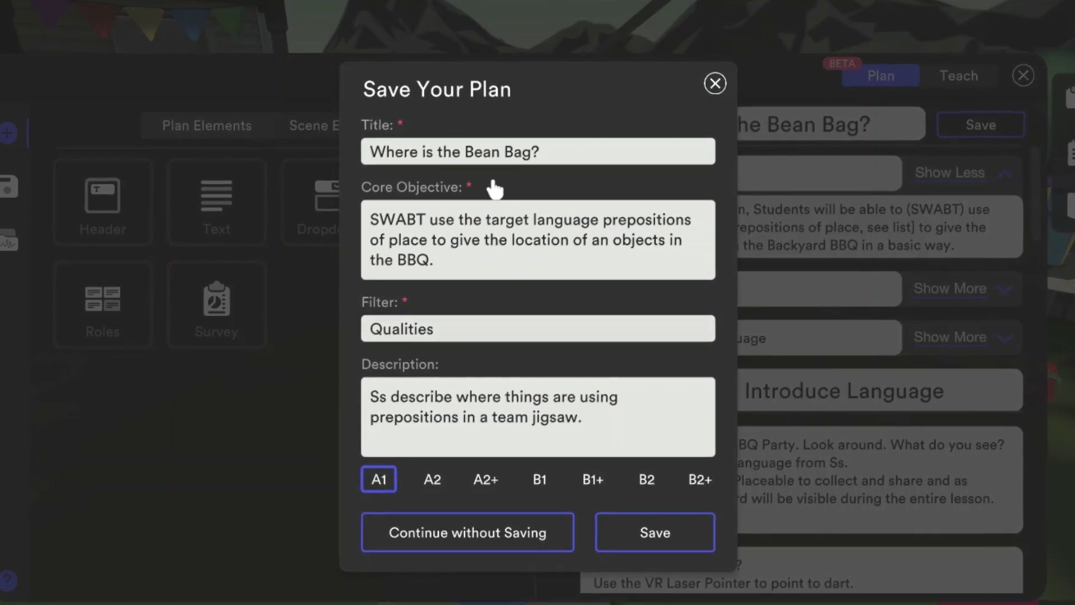
pyautogui.click(672, 543)
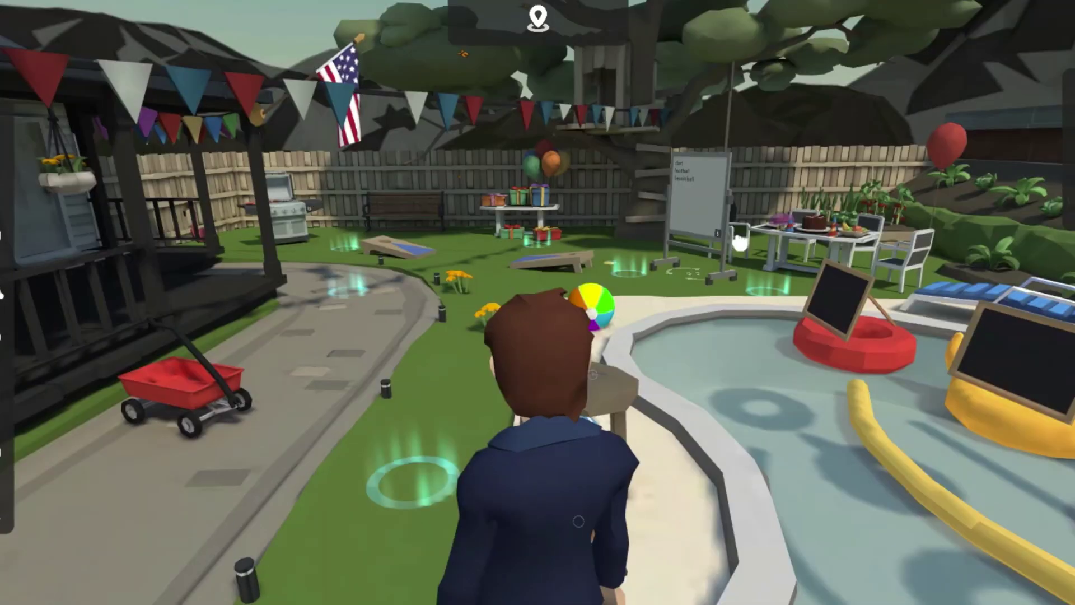